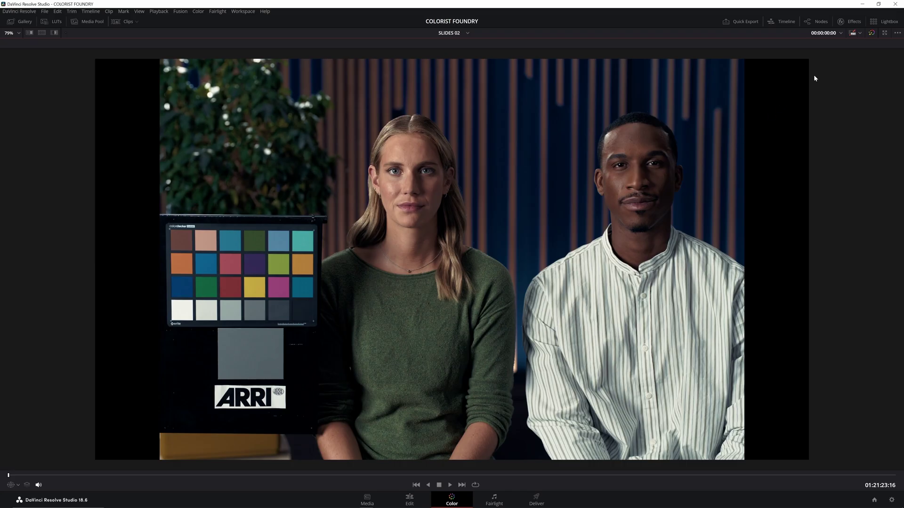
- Show the node graph and select the CST node to view its color space transform settings
{"action": "left_click", "coordinate": [813, 22]}
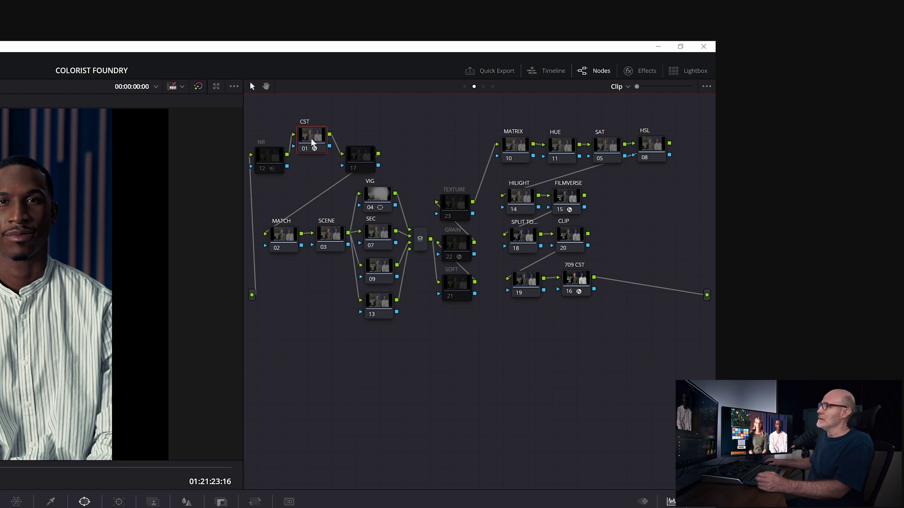
{"action": "left_click", "coordinate": [312, 142]}
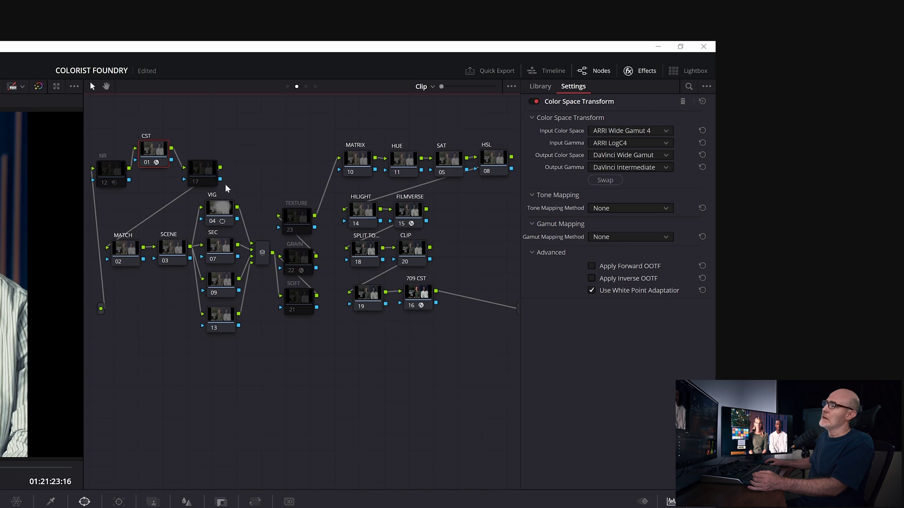
- Marquee-select the parallel nodes 04, 07, 09 and 13 under VIG
{"action": "left_click_drag", "start_coordinate": [234, 188], "coordinate": [233, 335]}
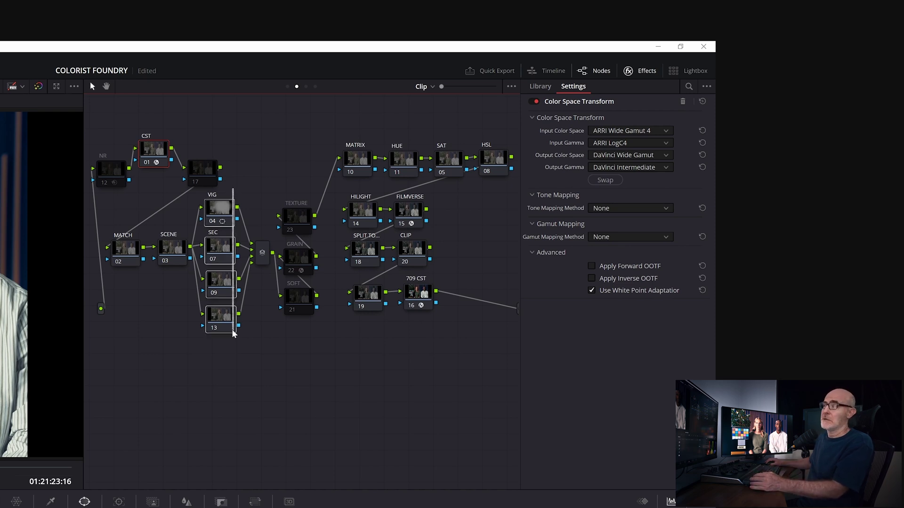
{"action": "left_click_drag", "start_coordinate": [233, 334], "coordinate": [233, 334]}
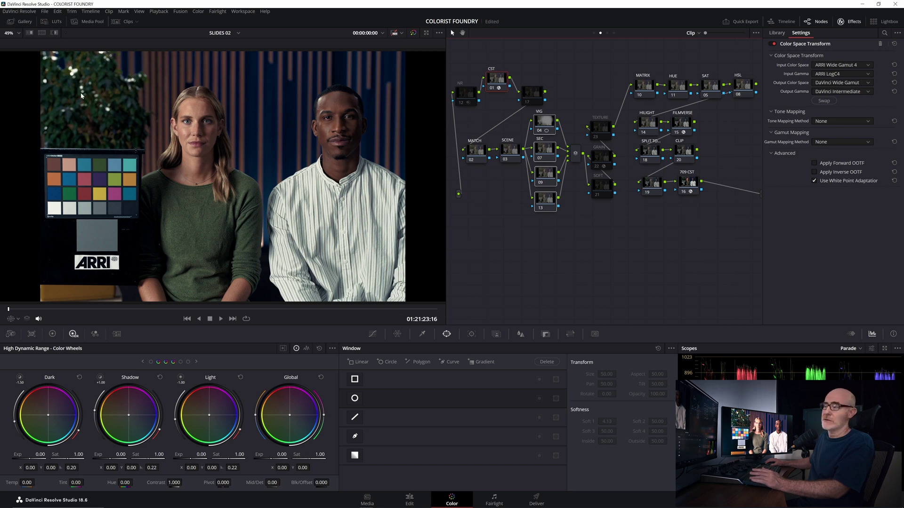
- Select texture nodes 23, 22, 21 and show-look nodes 10, 11, 05, 08, then make FILMVERSE node 15 current
{"action": "left_click_drag", "start_coordinate": [611, 88], "coordinate": [597, 227]}
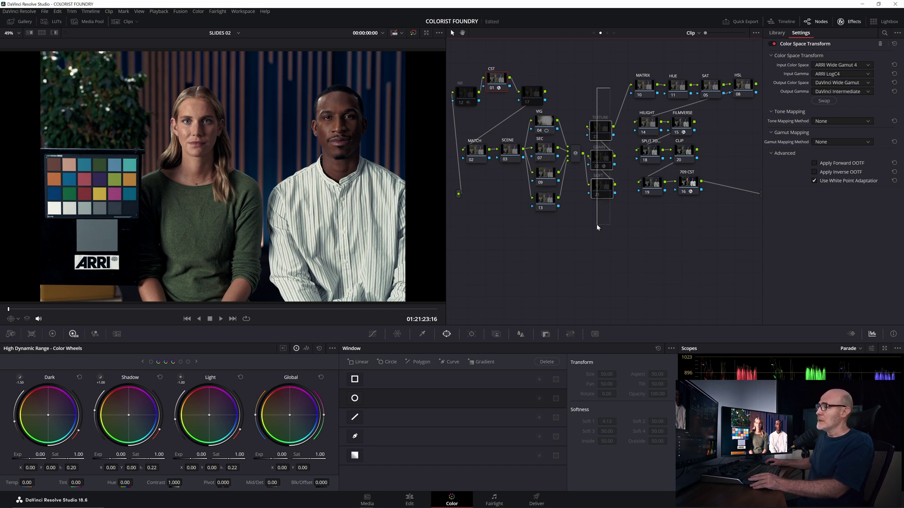
{"action": "left_click_drag", "start_coordinate": [597, 53], "coordinate": [669, 122]}
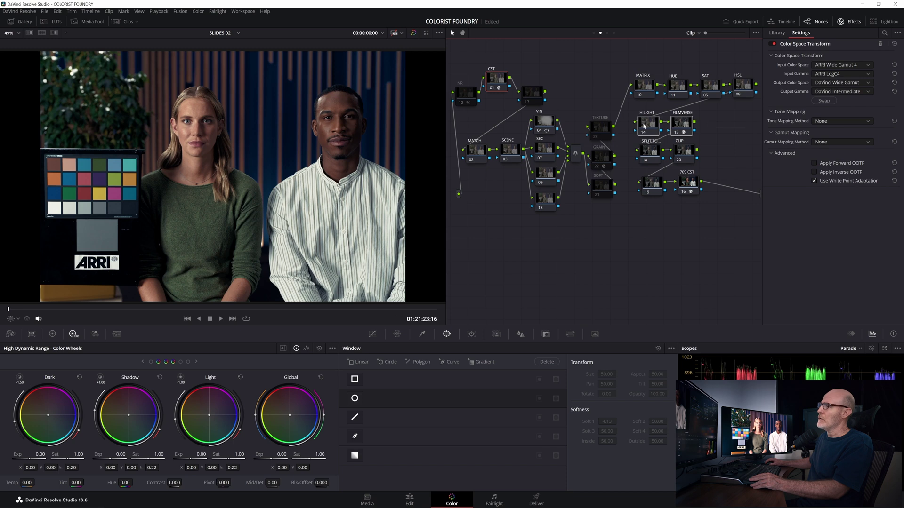
{"action": "left_click", "coordinate": [687, 124]}
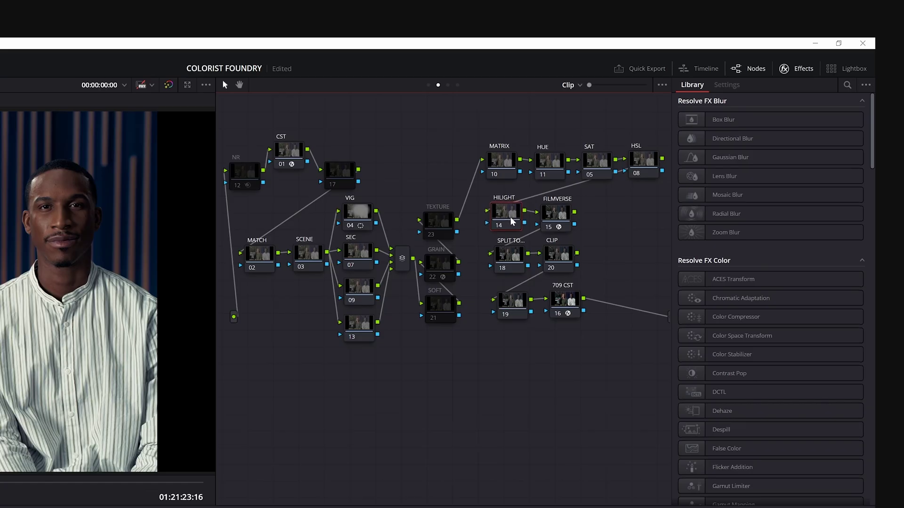
- Nudge the HILIGHT node slightly down and right, then select nodes 18 and 20
{"action": "left_click_drag", "start_coordinate": [512, 221], "coordinate": [515, 222]}
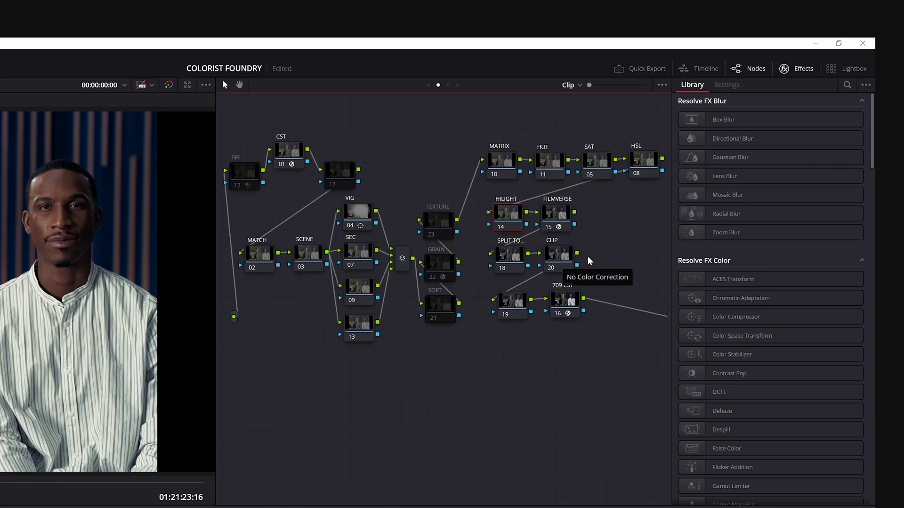
{"action": "left_click_drag", "start_coordinate": [610, 254], "coordinate": [505, 264]}
- Show the 709 CST node's settings, keep Output Gamma at Gamma 2.4, and toggle Use Custom Max. Input off and on
{"action": "left_click", "coordinate": [513, 309]}
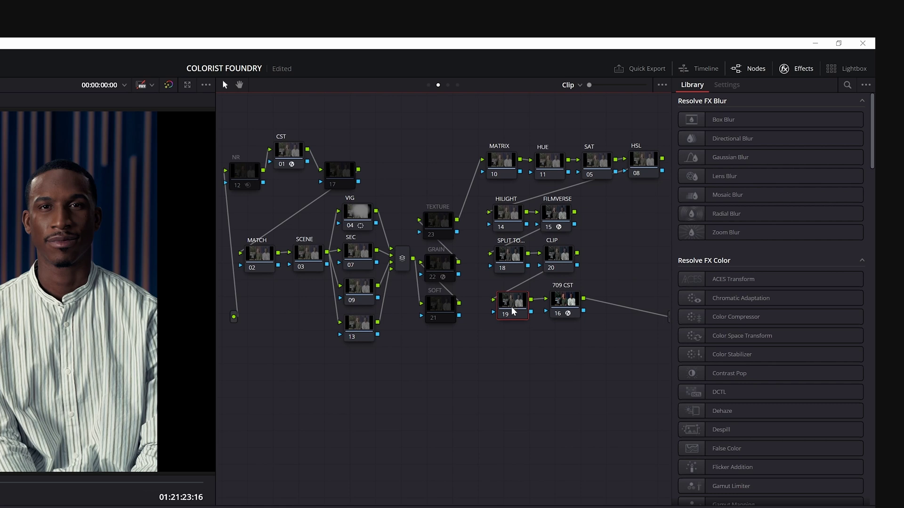
{"action": "left_click", "coordinate": [569, 310]}
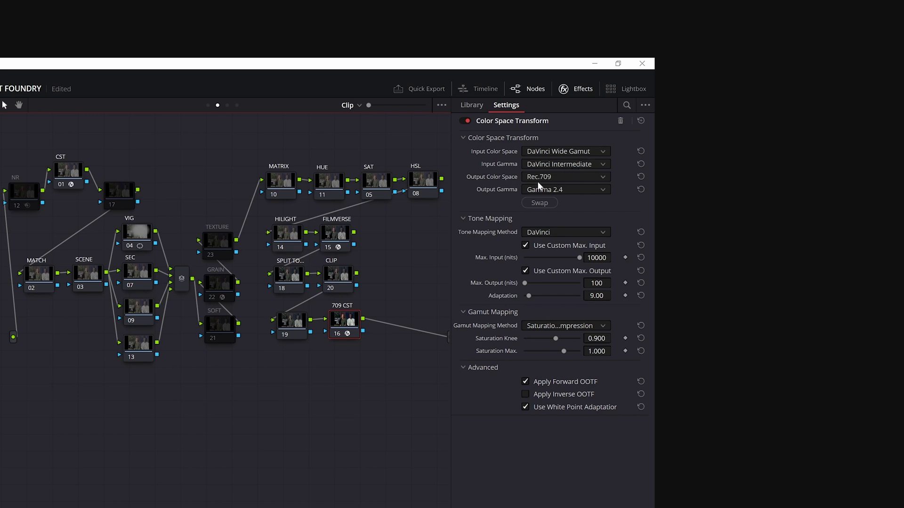
{"action": "left_click", "coordinate": [564, 191]}
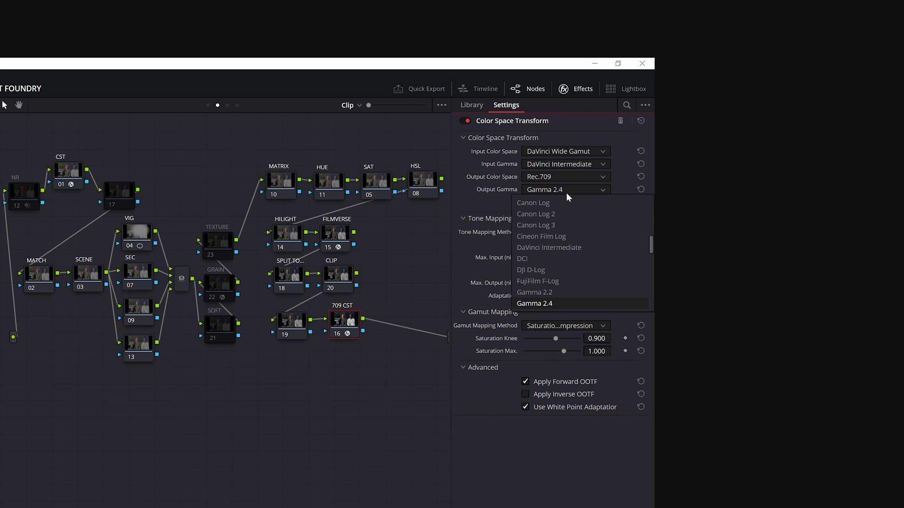
{"action": "left_click", "coordinate": [566, 192]}
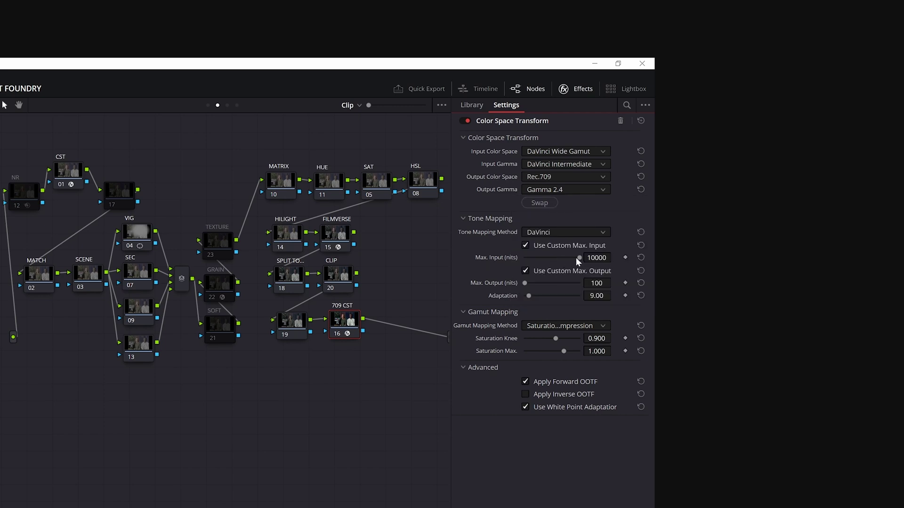
{"action": "left_click", "coordinate": [525, 245]}
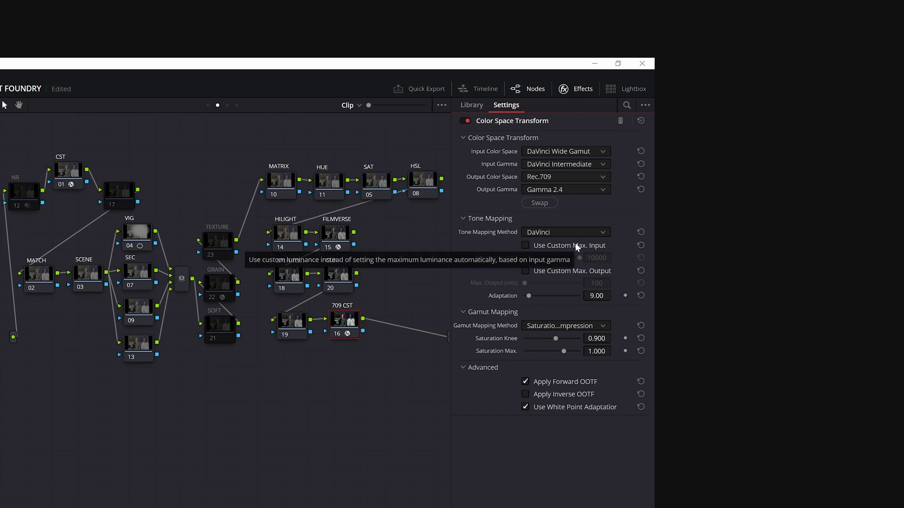
{"action": "left_click", "coordinate": [525, 246]}
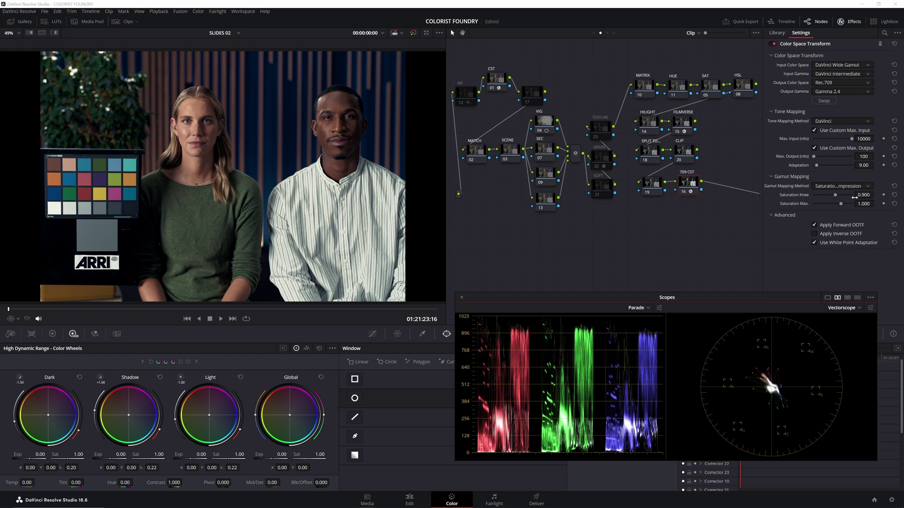
- Switch Gamut Mapping Method to None, then restore it to Saturation Compression
{"action": "left_click", "coordinate": [850, 189]}
{"action": "left_click", "coordinate": [838, 196]}
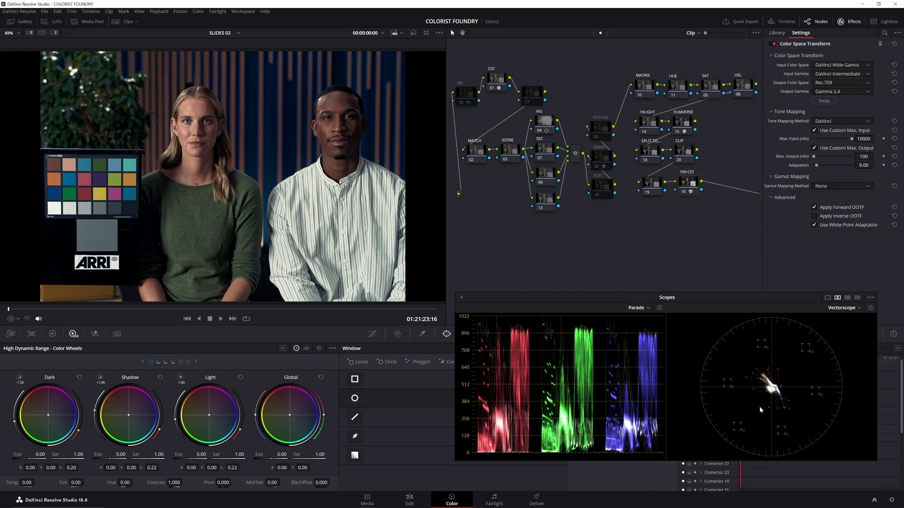
{"action": "left_click", "coordinate": [837, 186]}
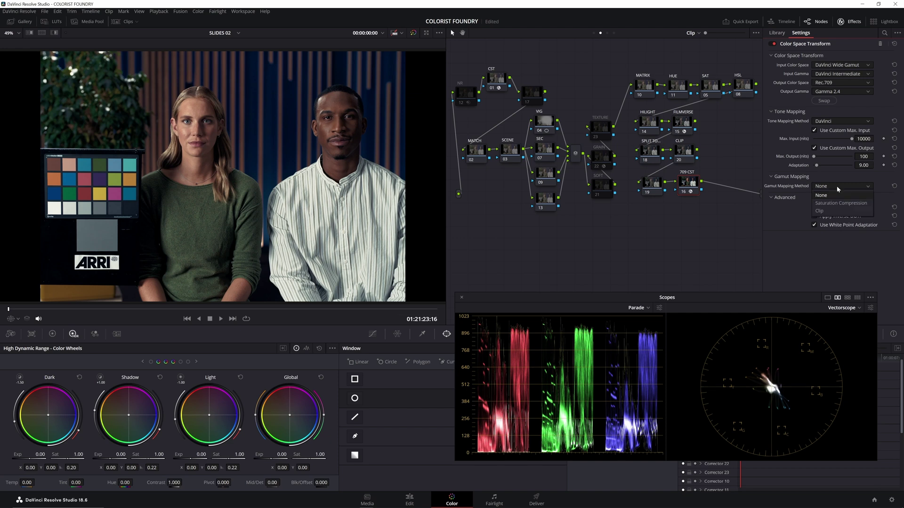
{"action": "left_click", "coordinate": [838, 206]}
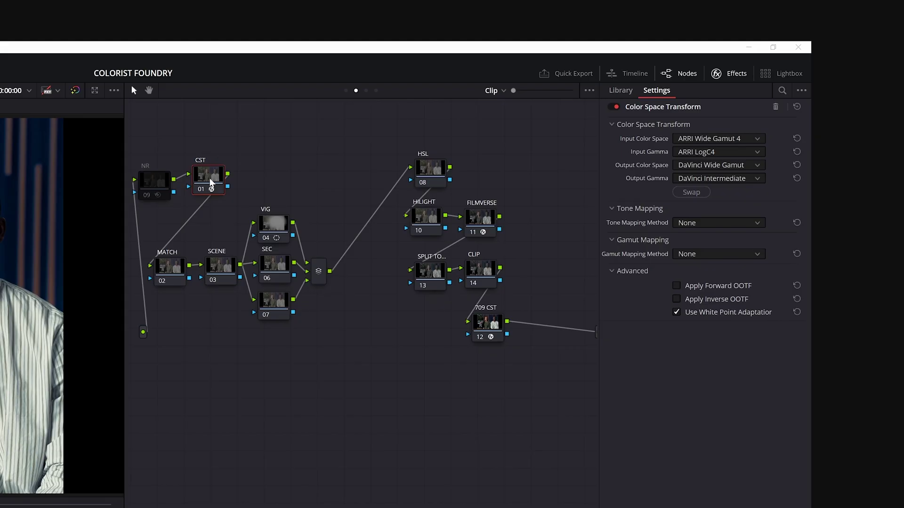
- Raise the CST node, lower the 709 CST node, and select MATCH, SCENE, then VIG 04, SEC 06 and 07
{"action": "left_click_drag", "start_coordinate": [213, 187], "coordinate": [213, 174]}
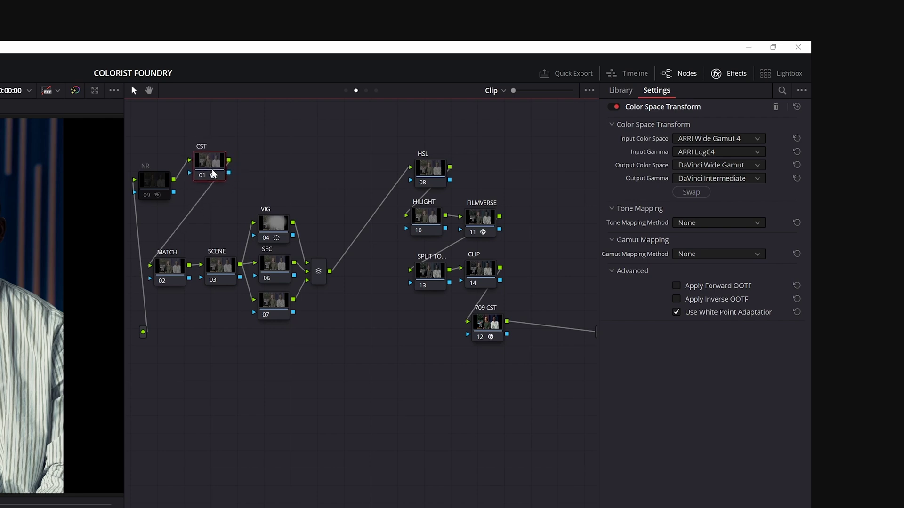
{"action": "left_click_drag", "start_coordinate": [485, 324], "coordinate": [487, 333]}
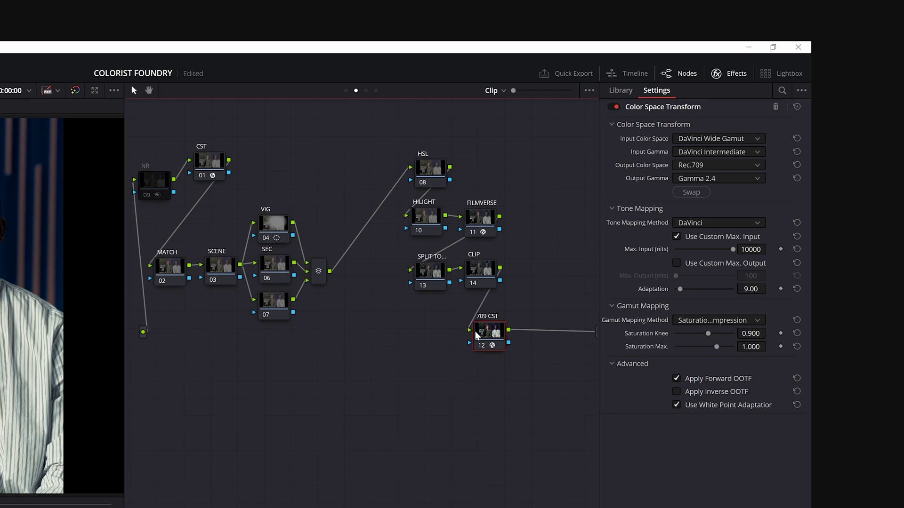
{"action": "left_click", "coordinate": [174, 273]}
{"action": "left_click", "coordinate": [216, 266]}
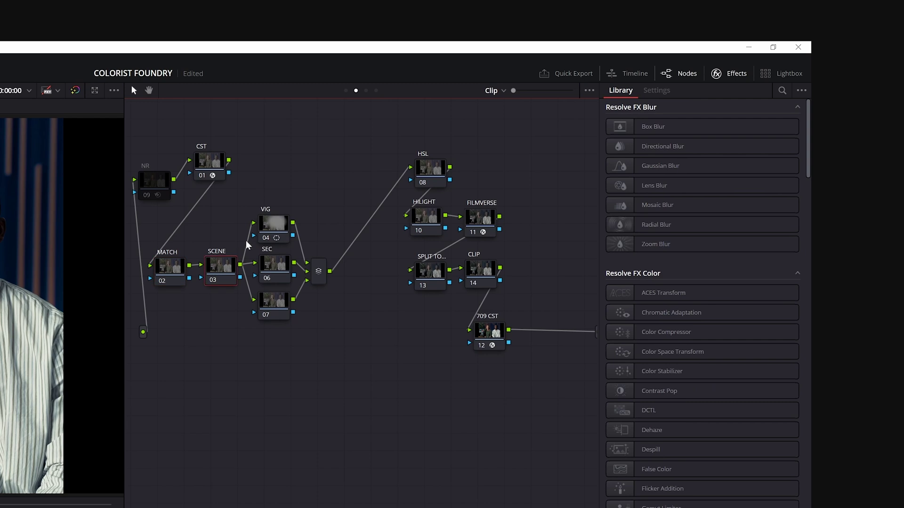
{"action": "left_click_drag", "start_coordinate": [246, 202], "coordinate": [304, 337]}
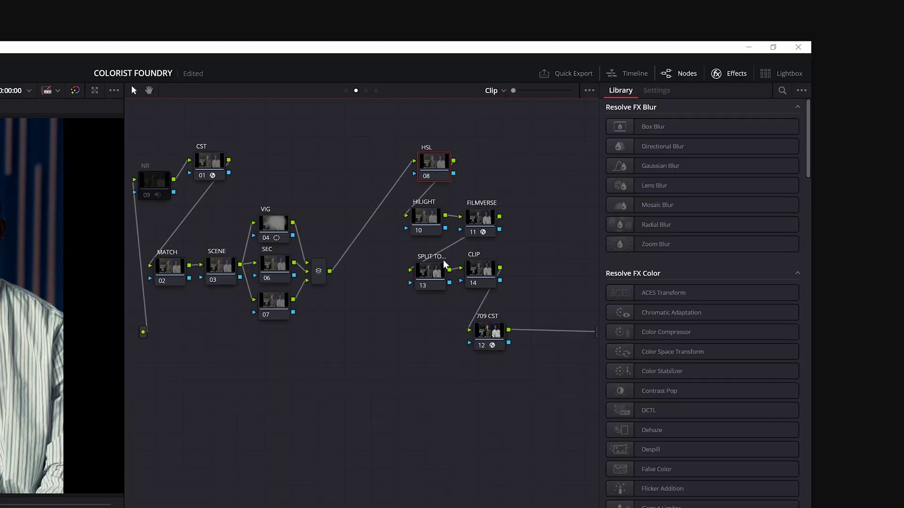
- Review the FILMVERSE DCTL, split-toning node and 709 CST transform settings
{"action": "left_click", "coordinate": [486, 223]}
{"action": "left_click", "coordinate": [430, 274]}
{"action": "left_click", "coordinate": [490, 335]}
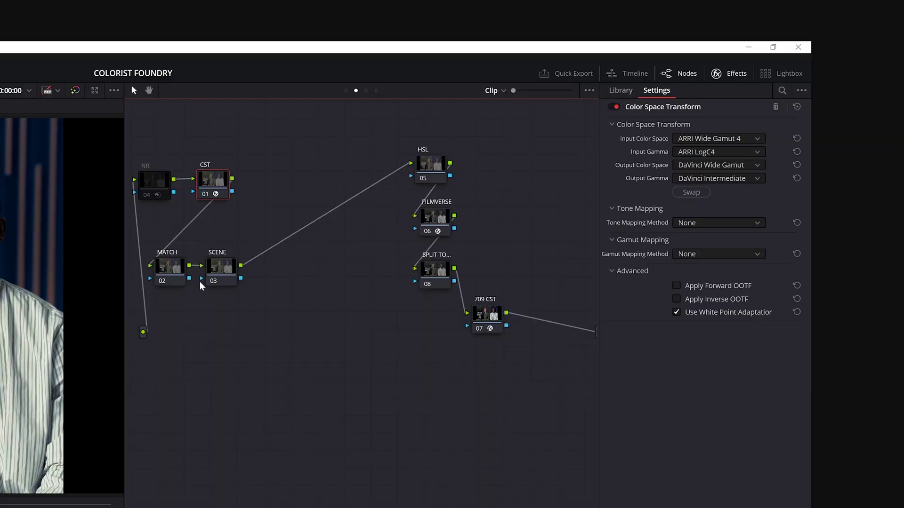
- Select the MATCH node, then the SCENE node
{"action": "left_click", "coordinate": [175, 272]}
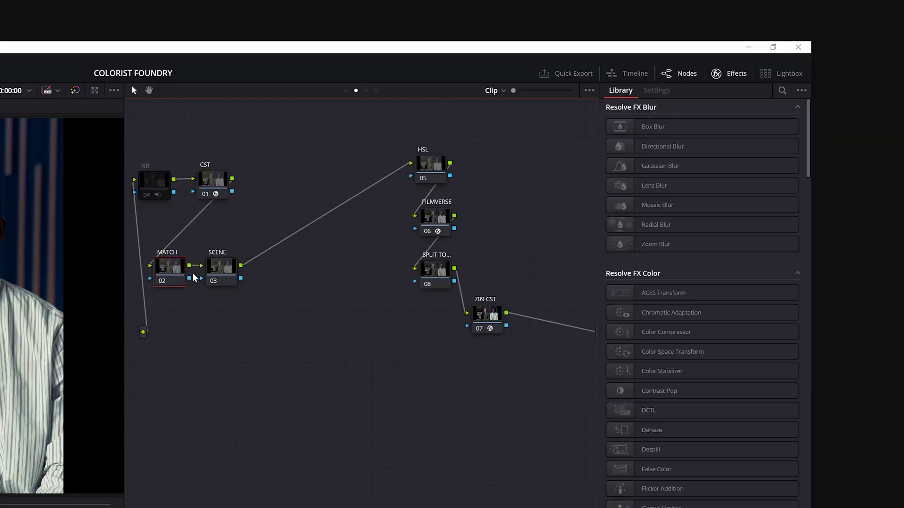
{"action": "left_click", "coordinate": [219, 273]}
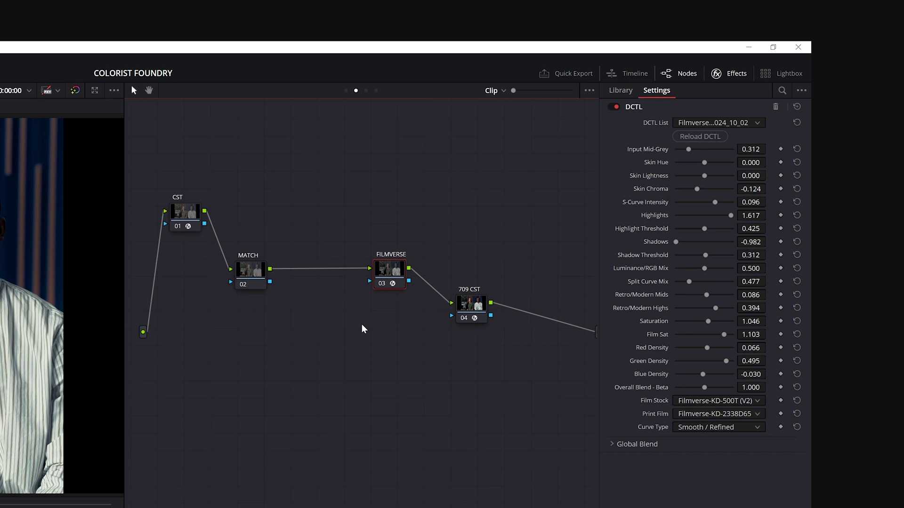
{"action": "left_click_drag", "start_coordinate": [263, 281], "coordinate": [271, 280]}
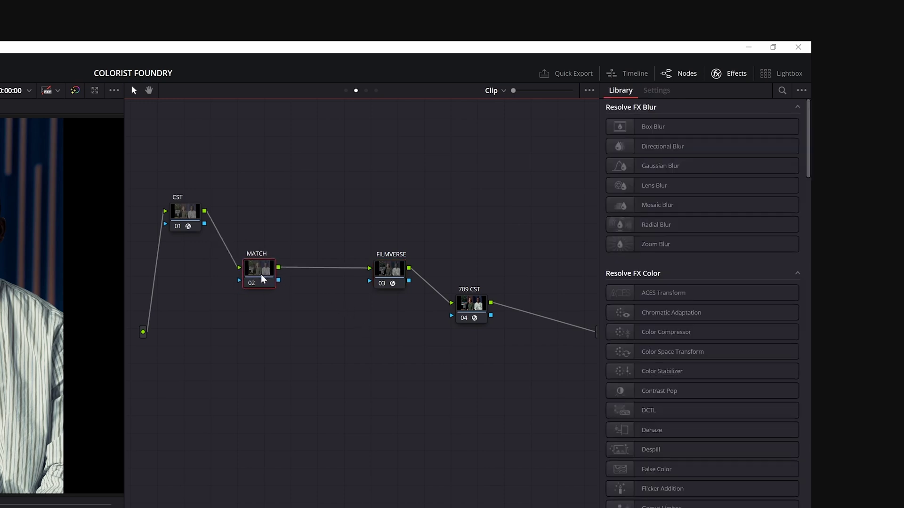
{"action": "left_click", "coordinate": [178, 213]}
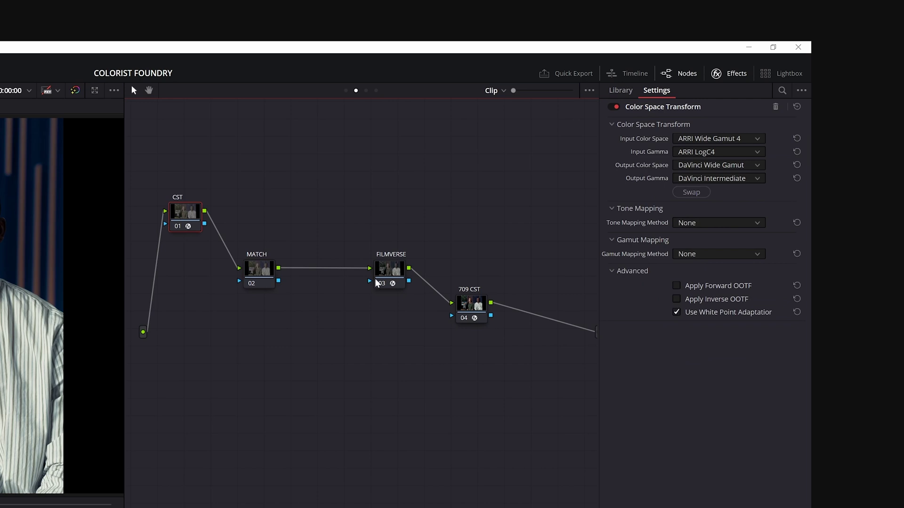
{"action": "left_click", "coordinate": [471, 308]}
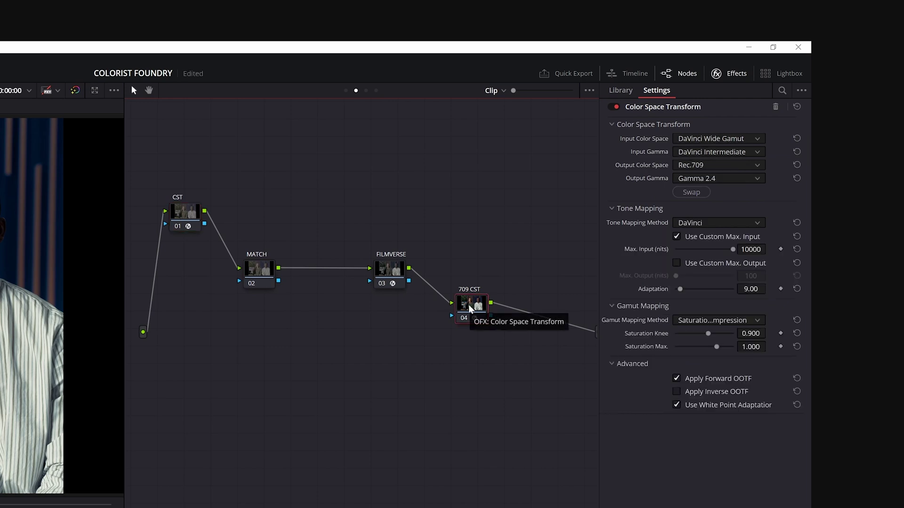
{"action": "left_click_drag", "start_coordinate": [388, 273], "coordinate": [384, 274]}
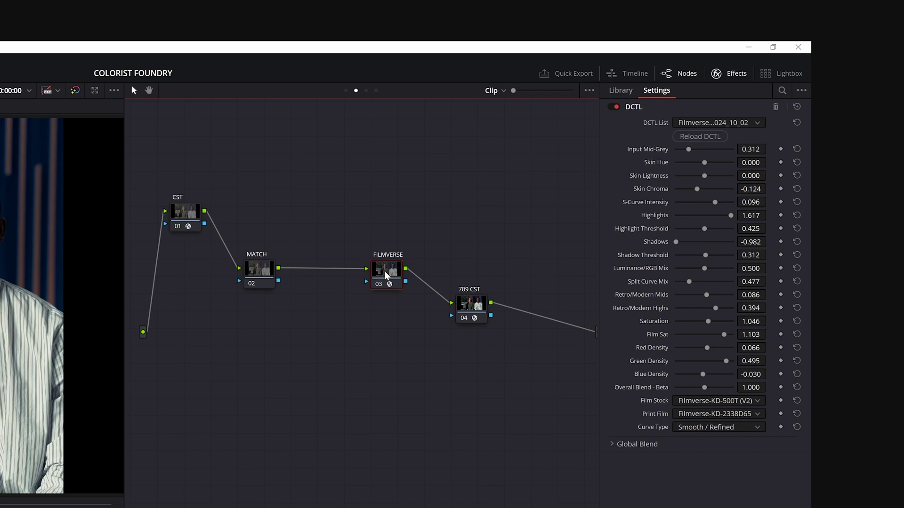
- Reset the FILMVERSE node's grade and nudge the node slightly left
{"action": "right_click", "coordinate": [386, 273]}
{"action": "left_click", "coordinate": [414, 281]}
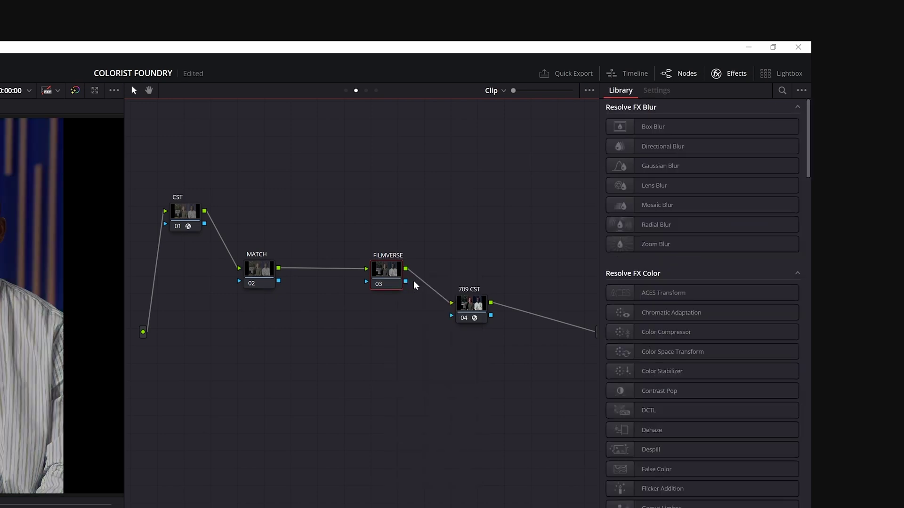
{"action": "left_click_drag", "start_coordinate": [392, 272], "coordinate": [386, 271]}
- Relabel the node LOOK, raise its contrast and lower its saturation
{"action": "double_click", "coordinate": [386, 253]}
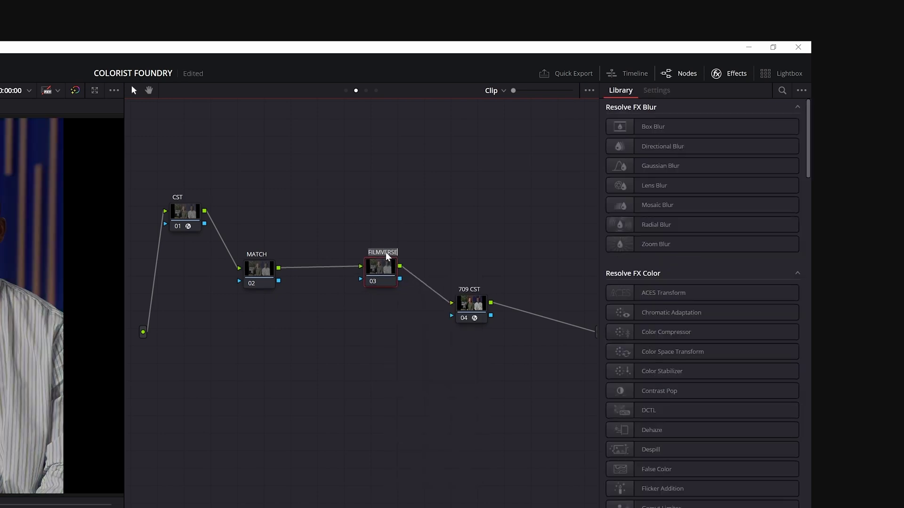
{"action": "type", "text": "LOOK"}
{"action": "key", "text": "Return"}
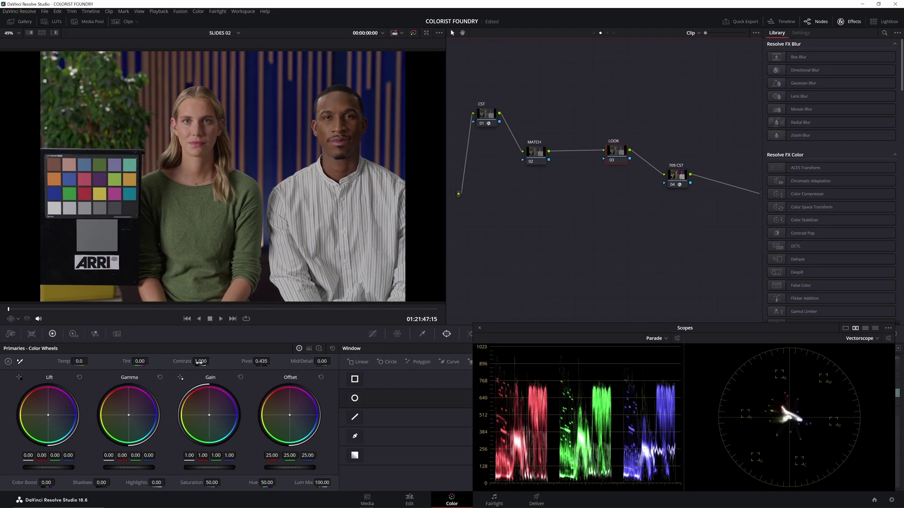
{"action": "mouse_move", "coordinate": [211, 361]}
{"action": "left_mouse_down"}
{"action": "mouse_move", "coordinate": [263, 363]}
{"action": "mouse_move", "coordinate": [210, 361]}
{"action": "left_mouse_up"}
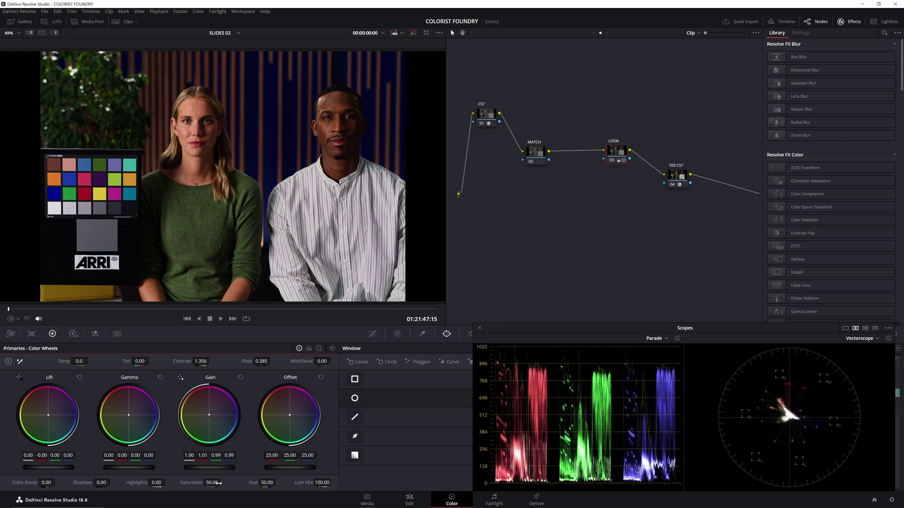
{"action": "left_click_drag", "start_coordinate": [212, 482], "coordinate": [198, 482]}
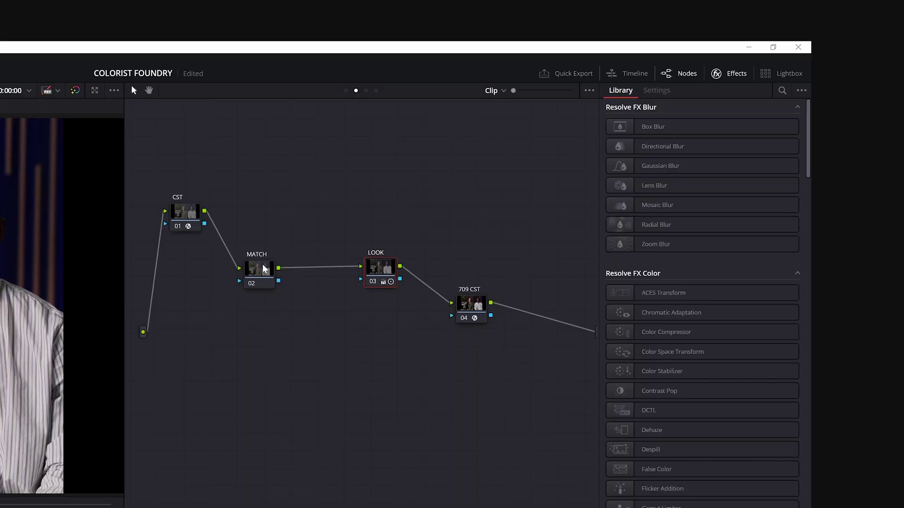
- Select the MATCH node
{"action": "left_click", "coordinate": [263, 273]}
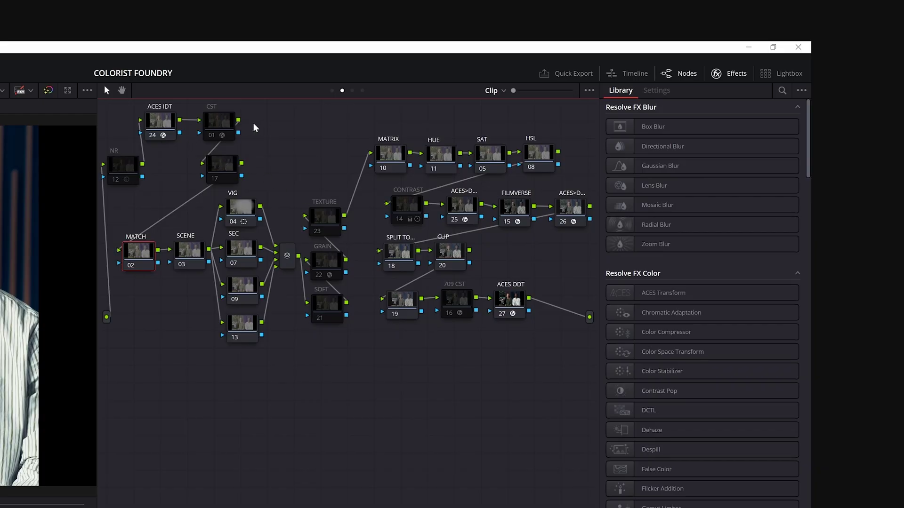
{"action": "mouse_move", "coordinate": [224, 127]}
{"action": "left_mouse_down"}
{"action": "mouse_move", "coordinate": [237, 128]}
{"action": "mouse_move", "coordinate": [224, 126]}
{"action": "left_mouse_up"}
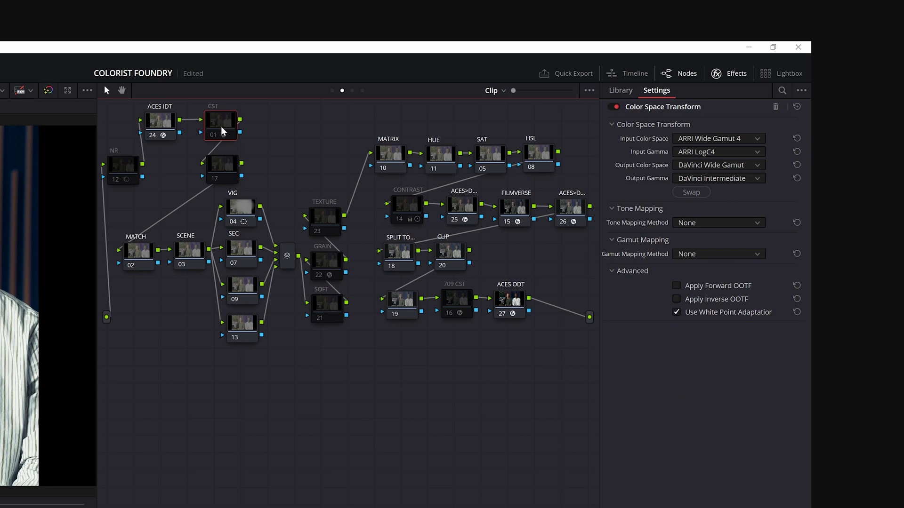
{"action": "left_click", "coordinate": [155, 126]}
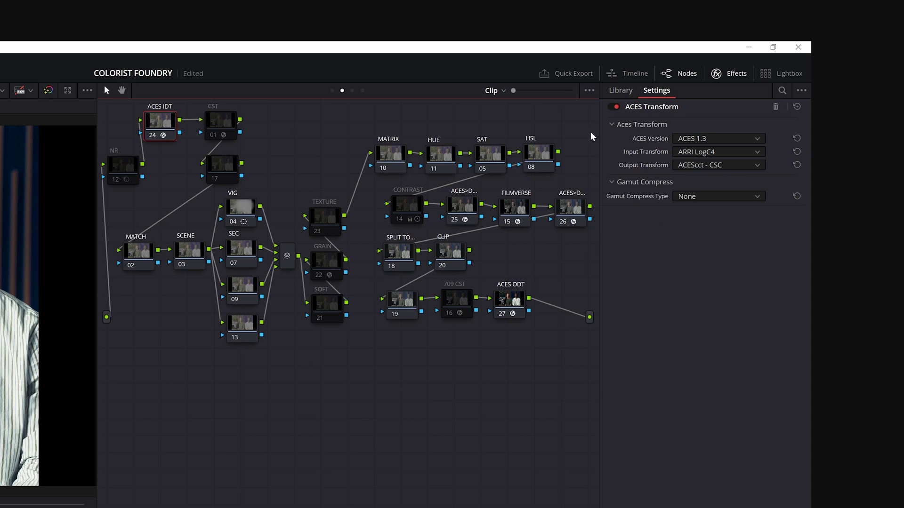
{"action": "left_click", "coordinate": [626, 93]}
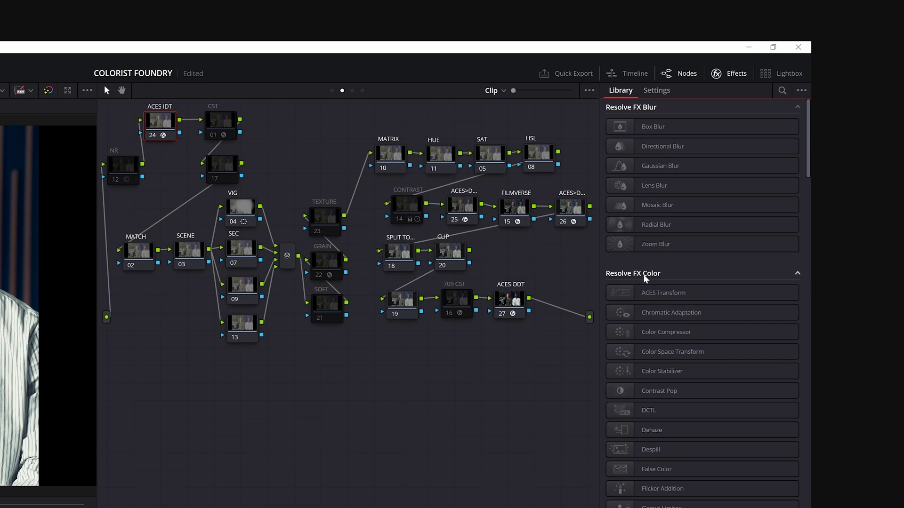
{"action": "left_click", "coordinate": [157, 127]}
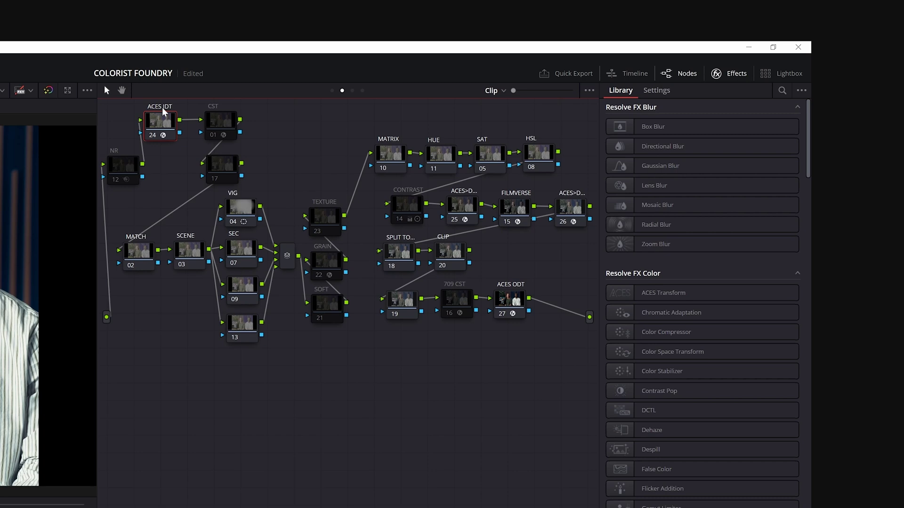
{"action": "mouse_move", "coordinate": [171, 137]}
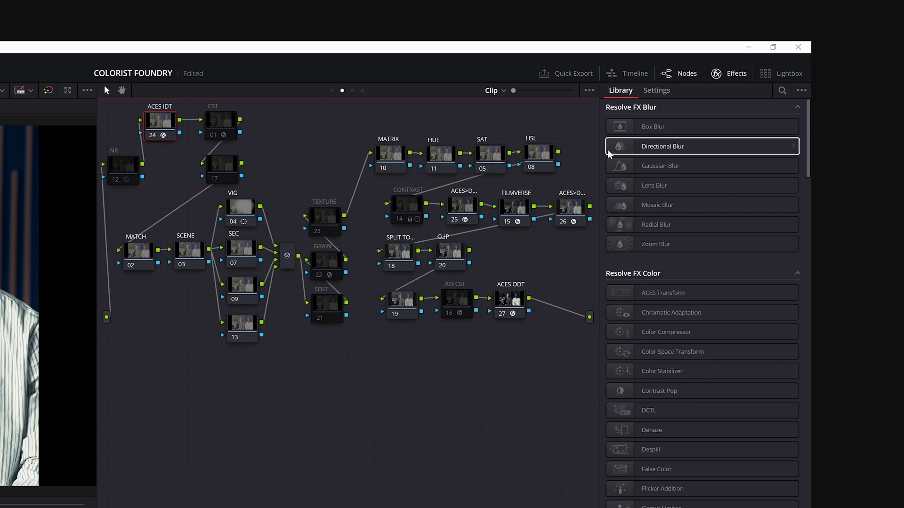
- Show the ACES IDT settings, then node 25's ACES (AP1) ACEScct to DaVinci Wide Gamut Intermediate transform
{"action": "left_click", "coordinate": [661, 93]}
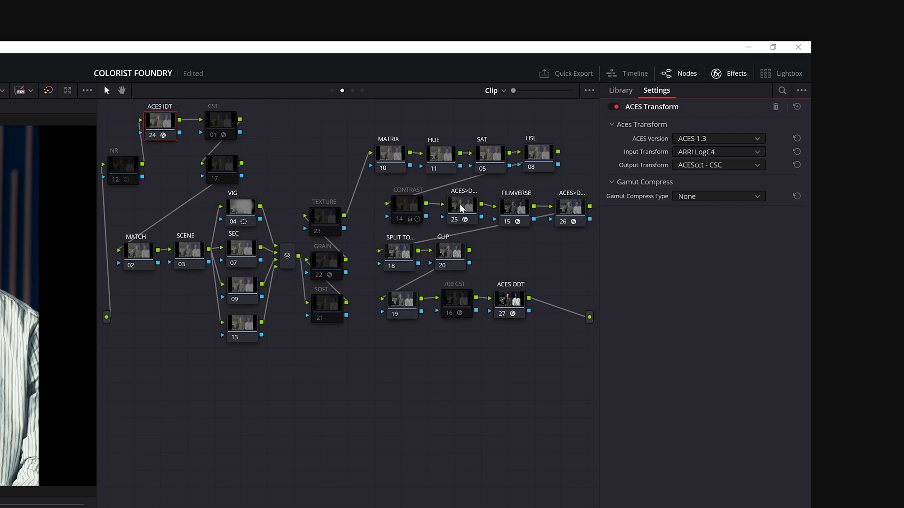
{"action": "left_click", "coordinate": [462, 207]}
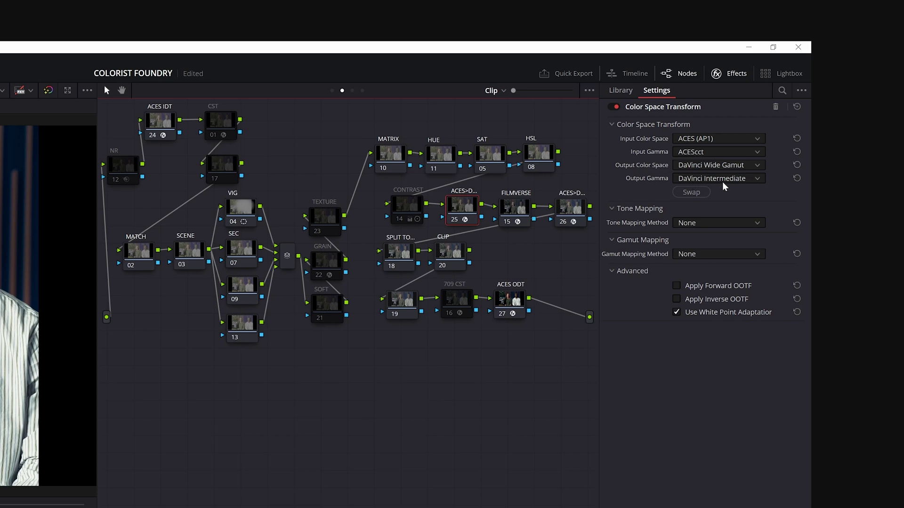
{"action": "key", "text": "ctrl+s"}
{"action": "left_click", "coordinate": [511, 215]}
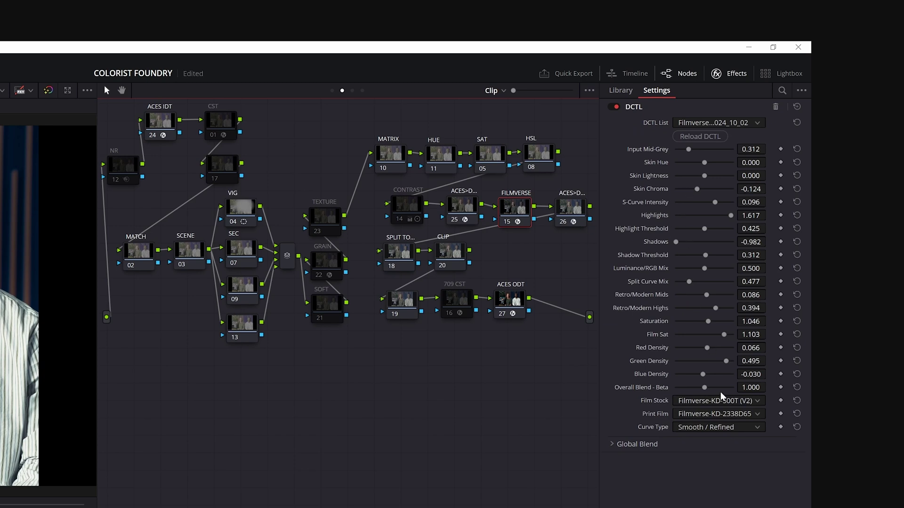
{"action": "left_click", "coordinate": [570, 210]}
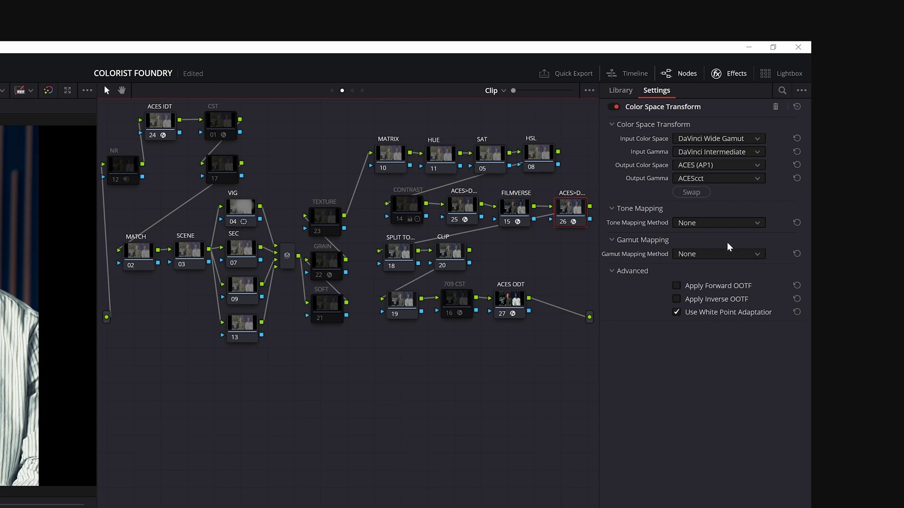
{"action": "left_click", "coordinate": [466, 211]}
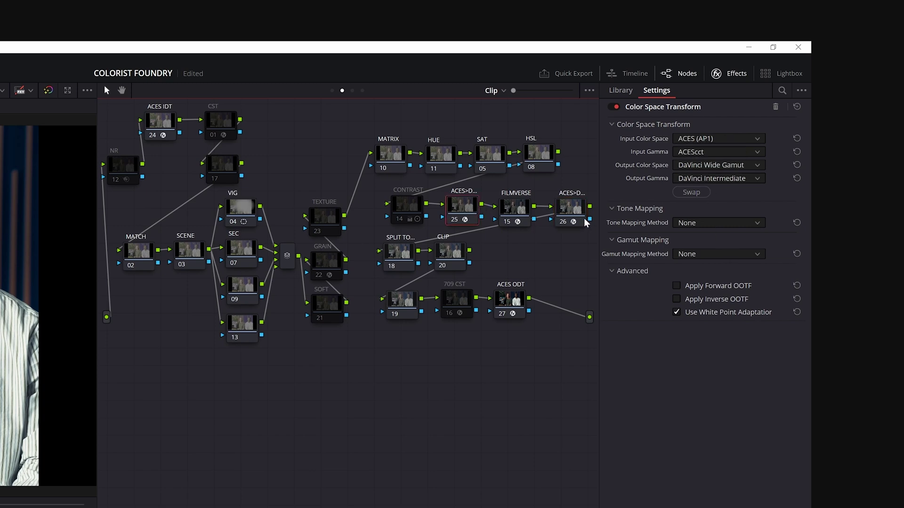
{"action": "left_click", "coordinate": [561, 206]}
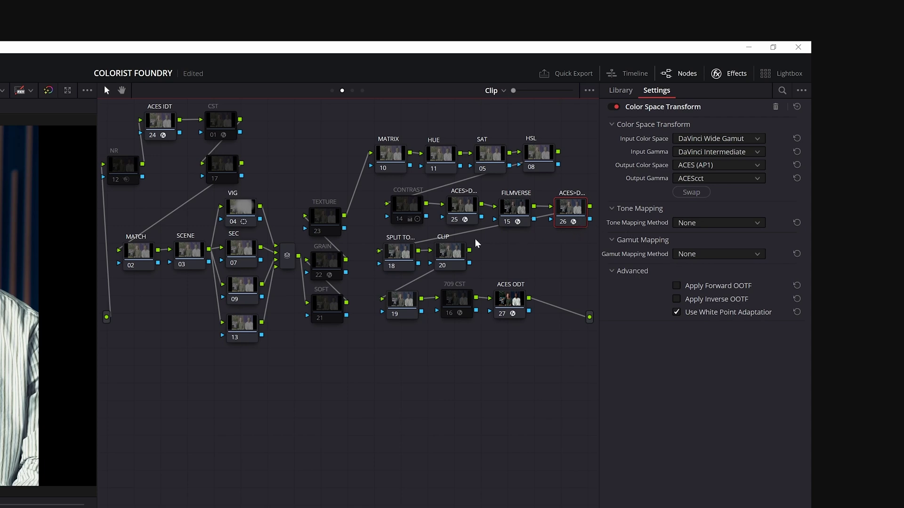
{"action": "left_click", "coordinate": [513, 307]}
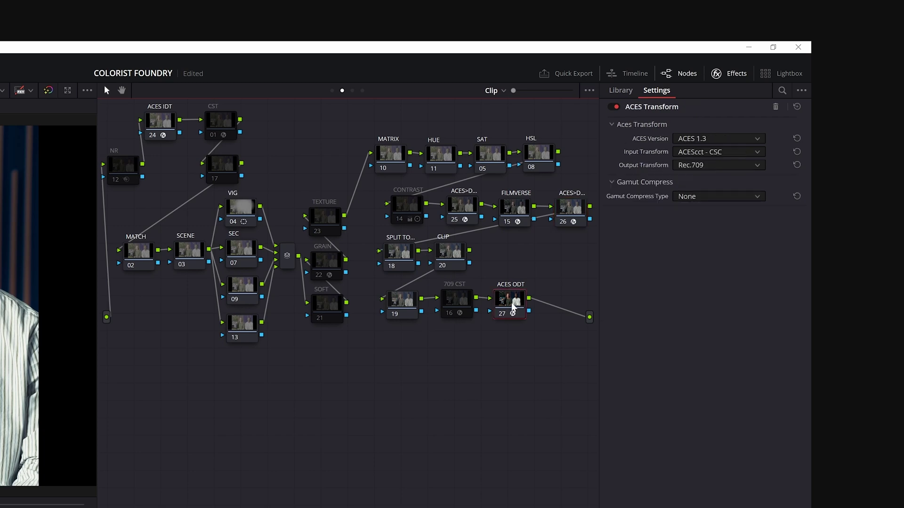
{"action": "left_click", "coordinate": [459, 301]}
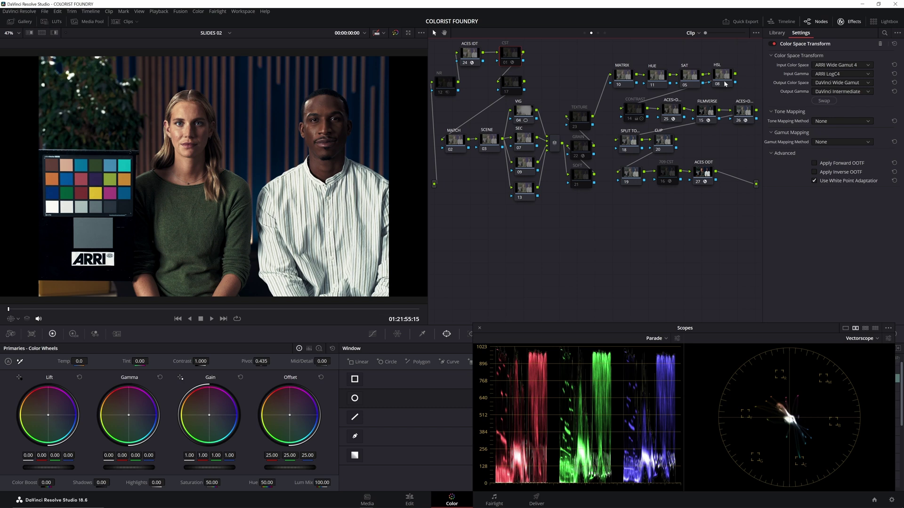
- Disable node 14, the CONTRAST node, with its enable toggle
{"action": "mouse_move", "coordinate": [632, 121]}
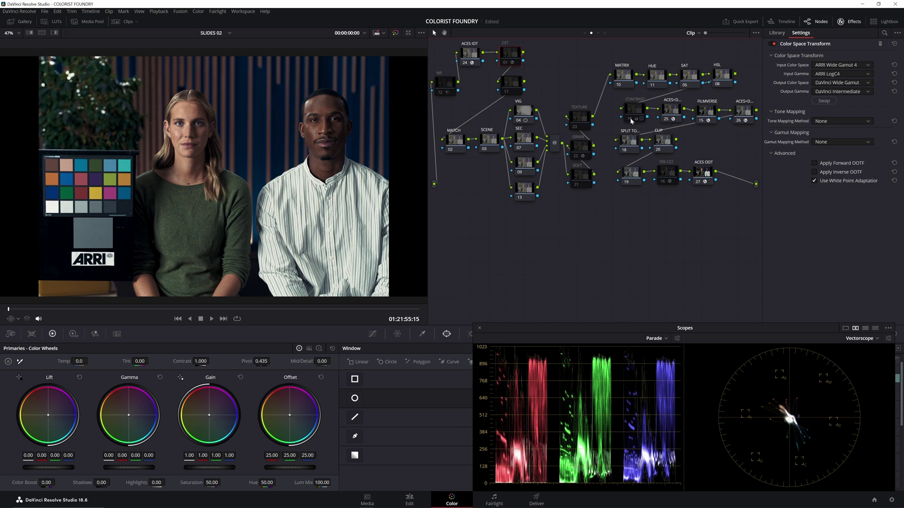
{"action": "left_click", "coordinate": [630, 118]}
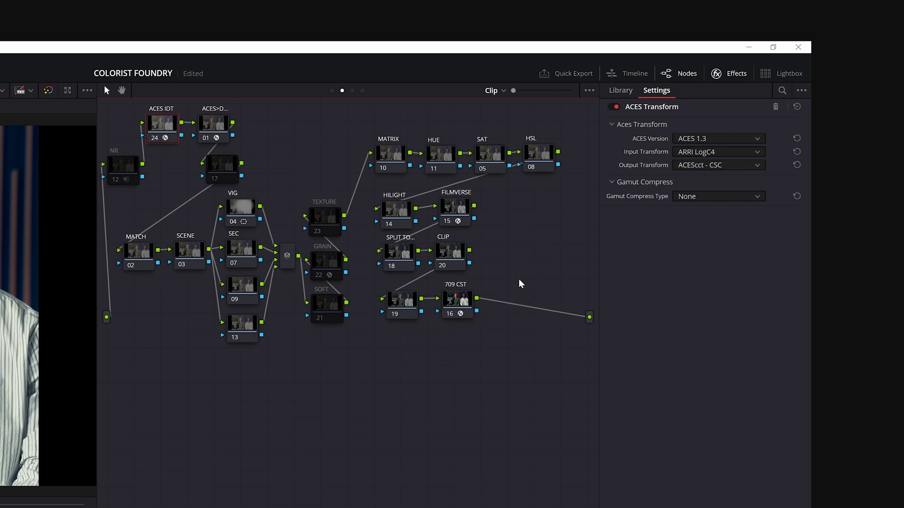
- Select node 01 to check its Color Space Transform settings
{"action": "left_click", "coordinate": [213, 124]}
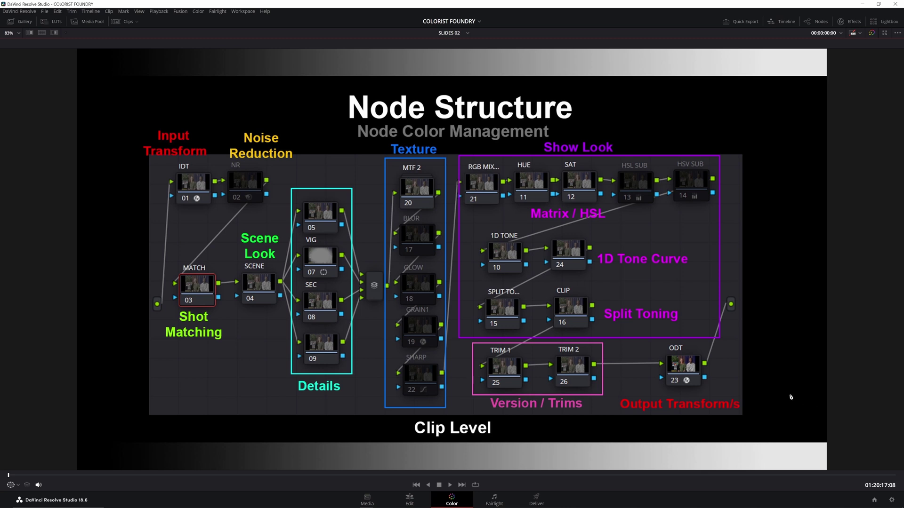
{"action": "left_click", "coordinate": [892, 501]}
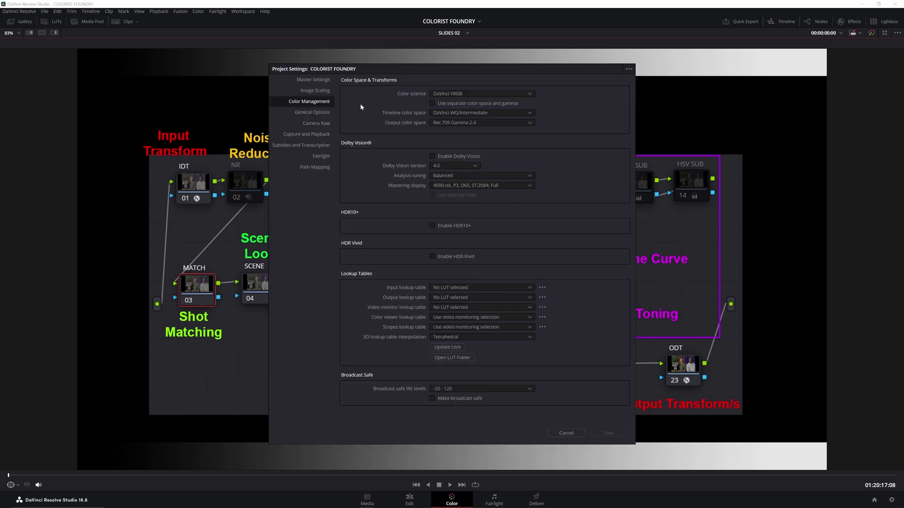
{"action": "left_click", "coordinate": [326, 81]}
{"action": "left_click", "coordinate": [326, 91]}
{"action": "left_click", "coordinate": [324, 102]}
{"action": "left_click", "coordinate": [481, 114]}
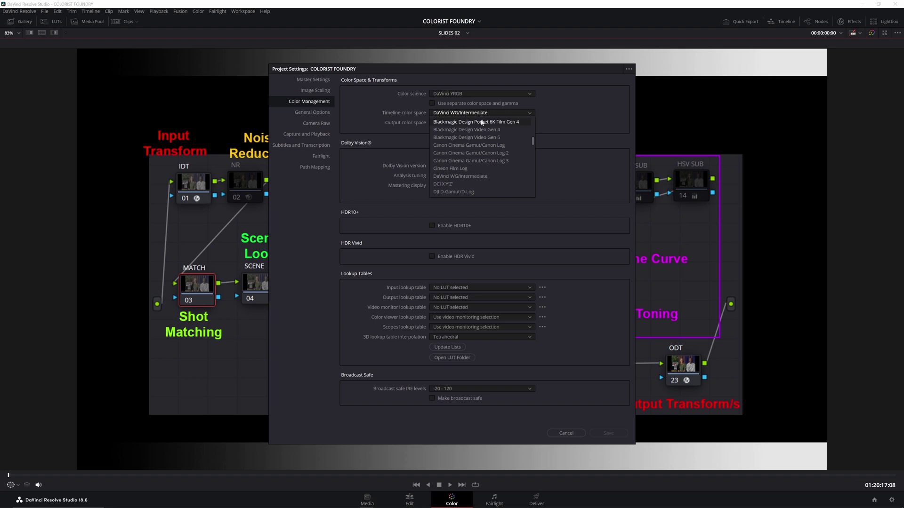
{"action": "left_click", "coordinate": [472, 177]}
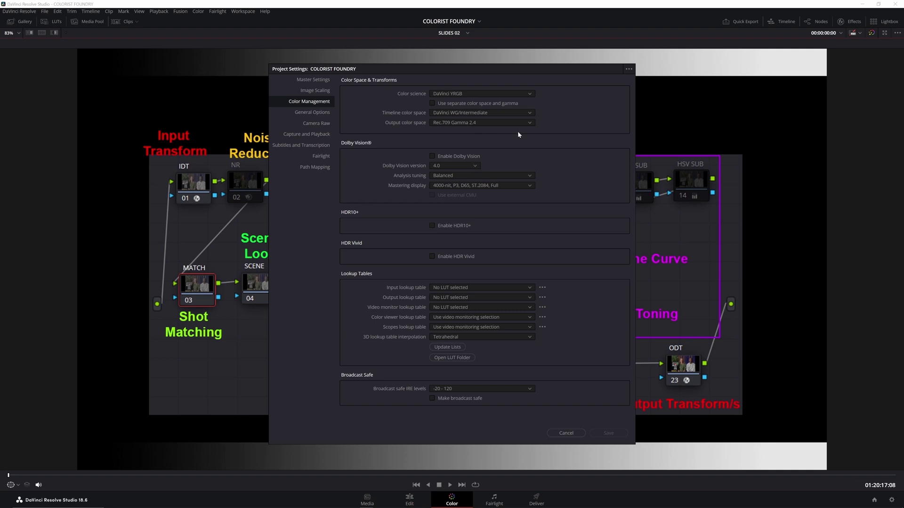
{"action": "left_click", "coordinate": [530, 114]}
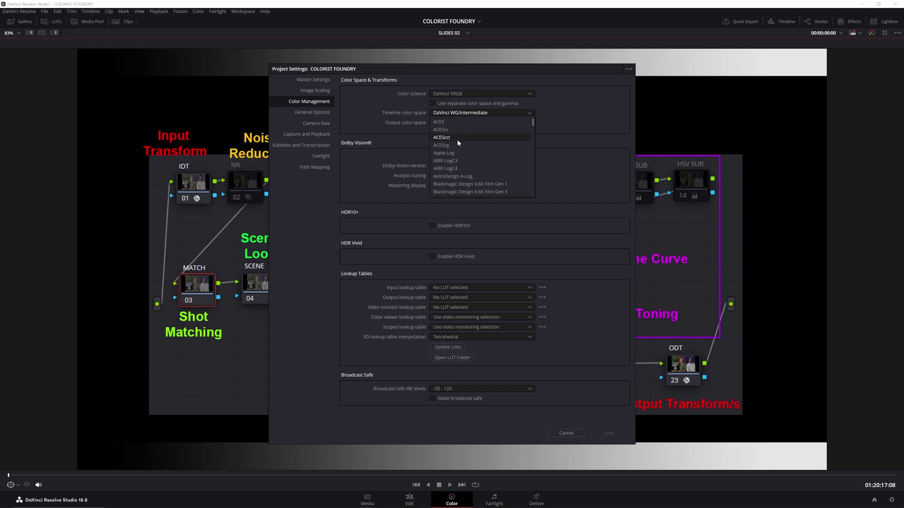
{"action": "left_click", "coordinate": [556, 148]}
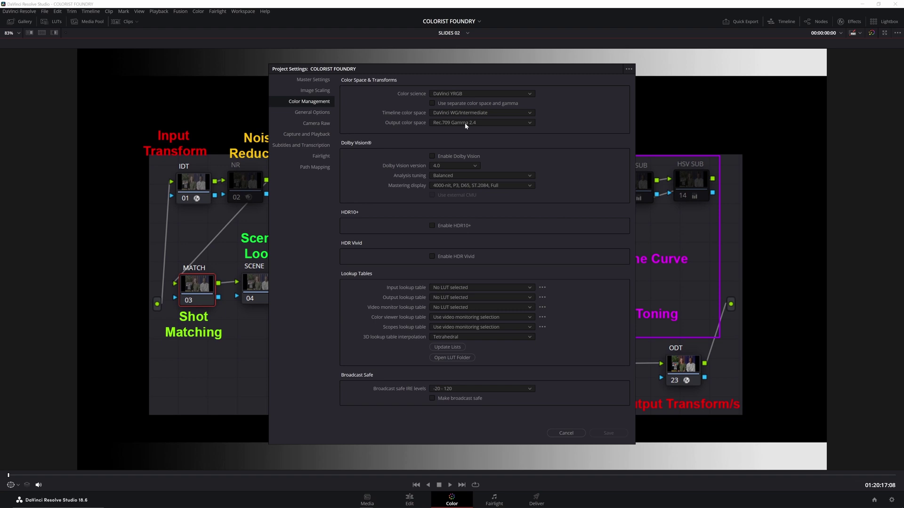
{"action": "key", "text": "Escape"}
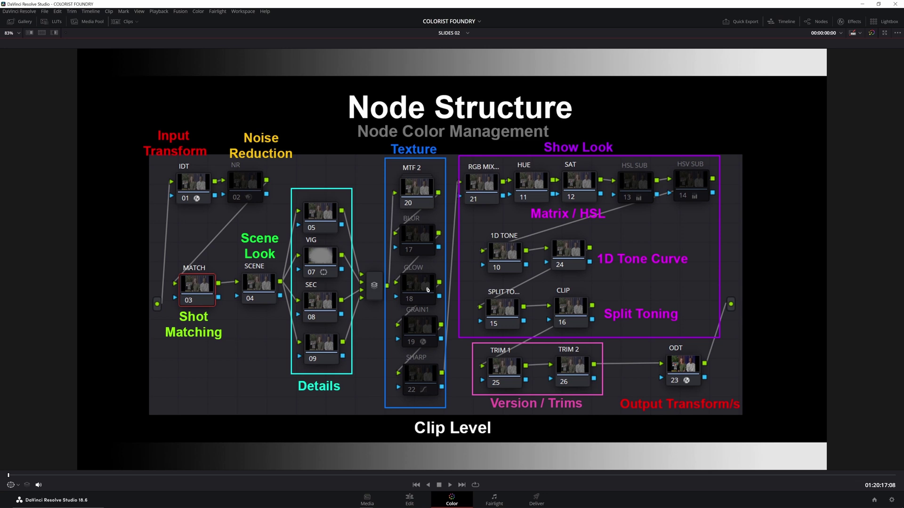
- Open the User > Color preferences page to confirm 'Preserve node numbers when adding nodes' is on
{"action": "left_click", "coordinate": [21, 14]}
{"action": "left_click", "coordinate": [22, 50]}
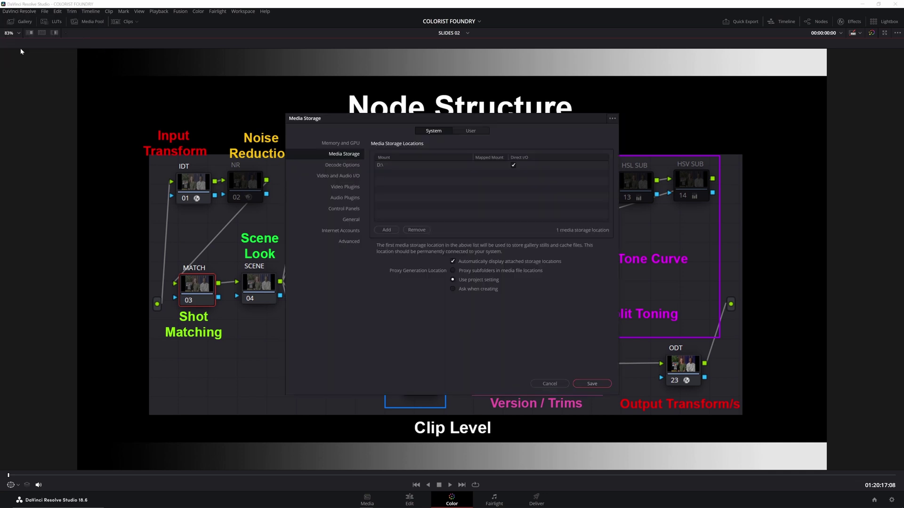
{"action": "left_click", "coordinate": [469, 133]}
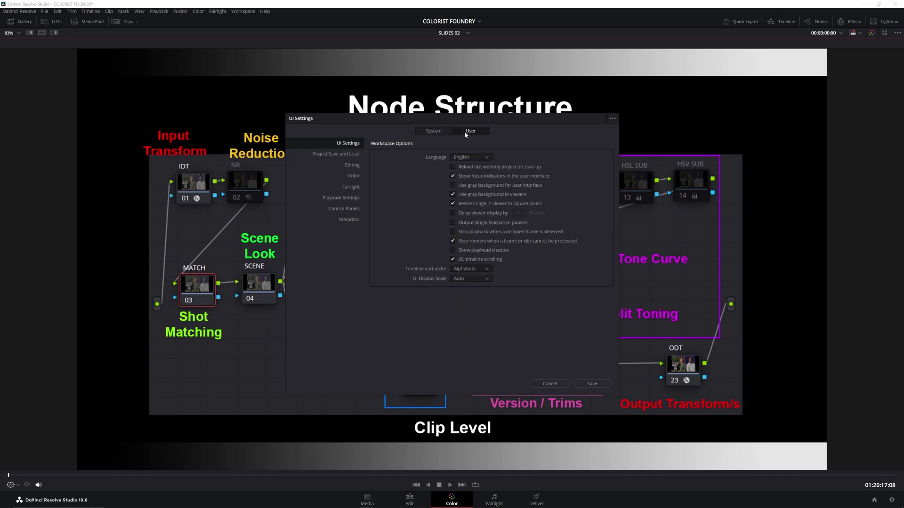
{"action": "left_click", "coordinate": [354, 176]}
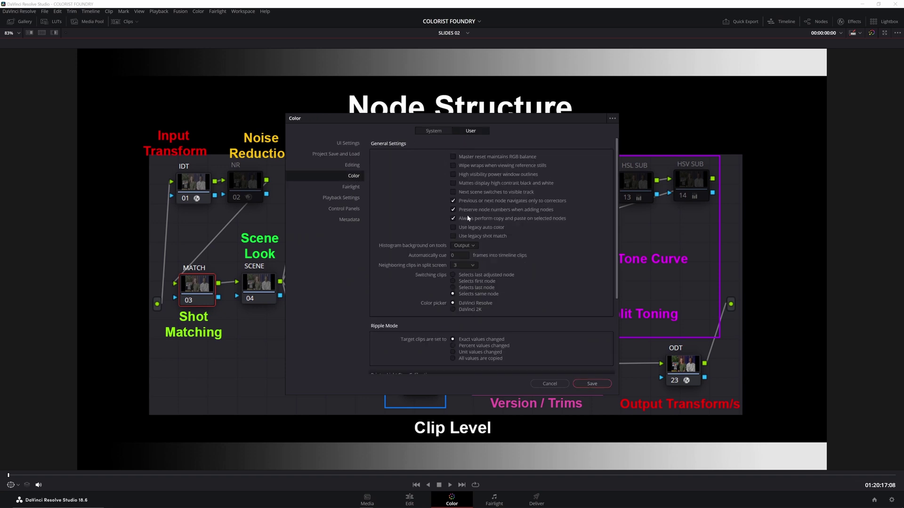